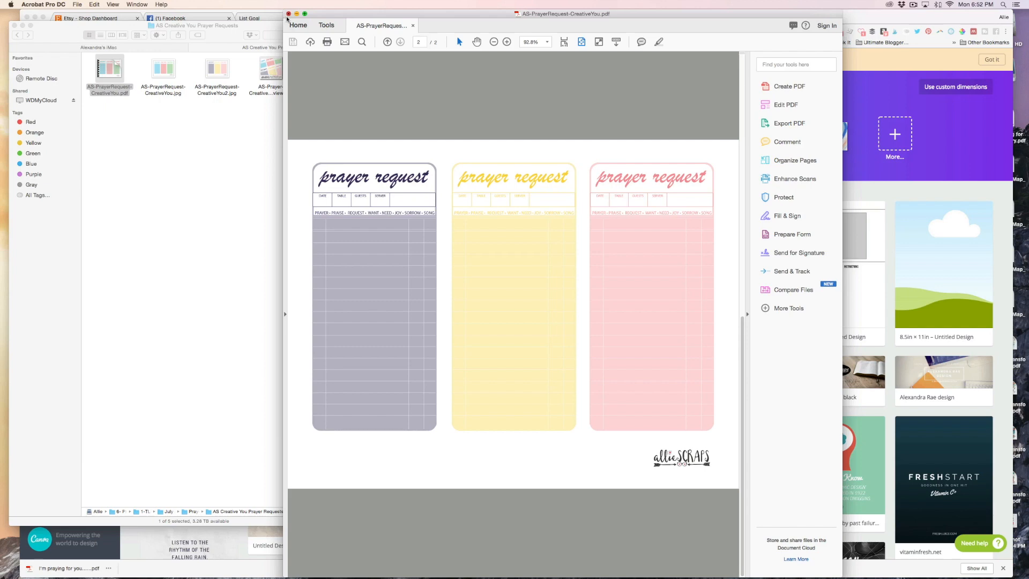
Close the prayer request PDF and return to its folder in Finder
click(289, 15)
click(239, 122)
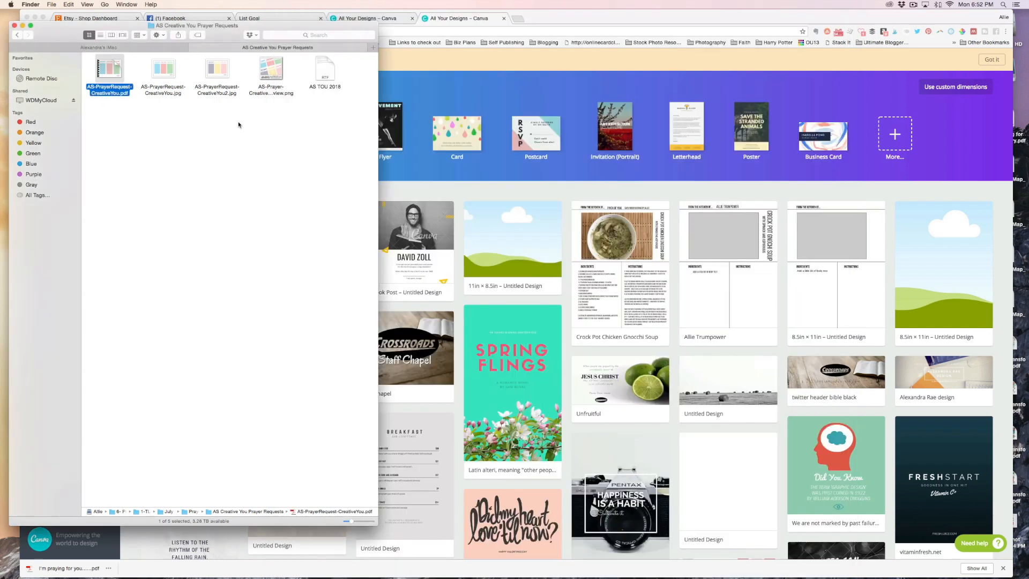
click(215, 69)
drag(200, 68, 242, 67)
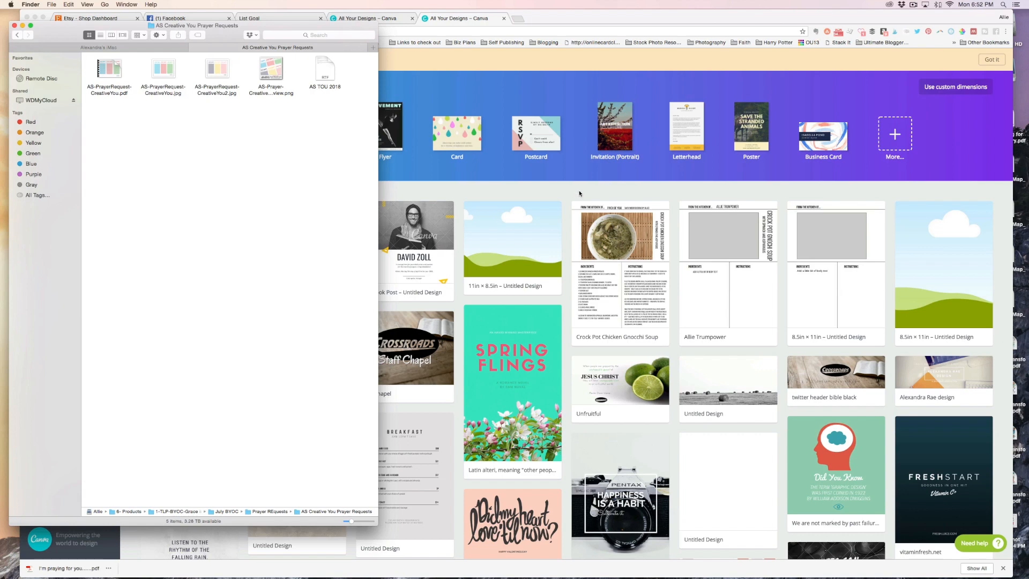
Switch to the Canva designs page in Chrome and dismiss the privacy policy notice
click(594, 21)
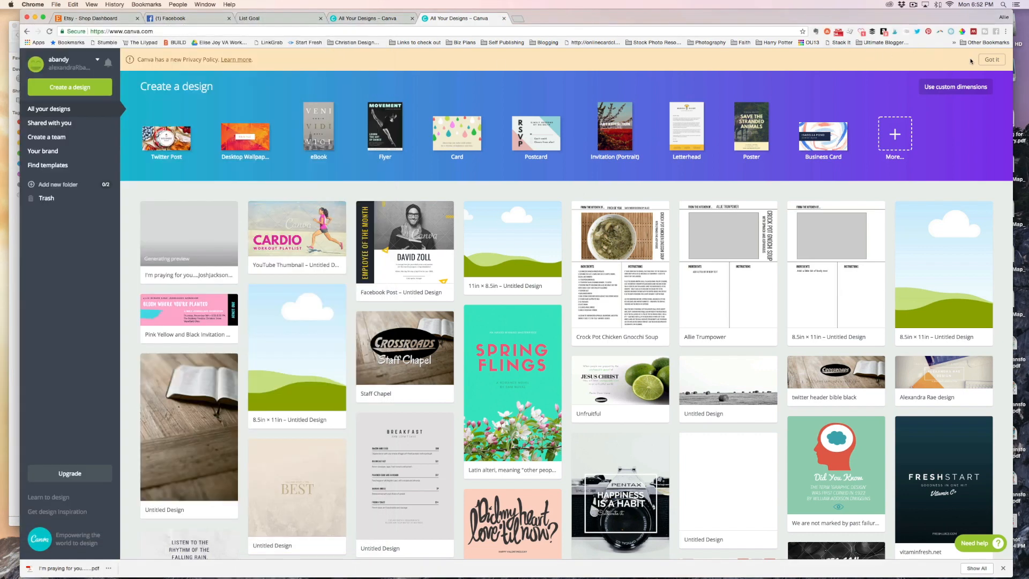
click(990, 59)
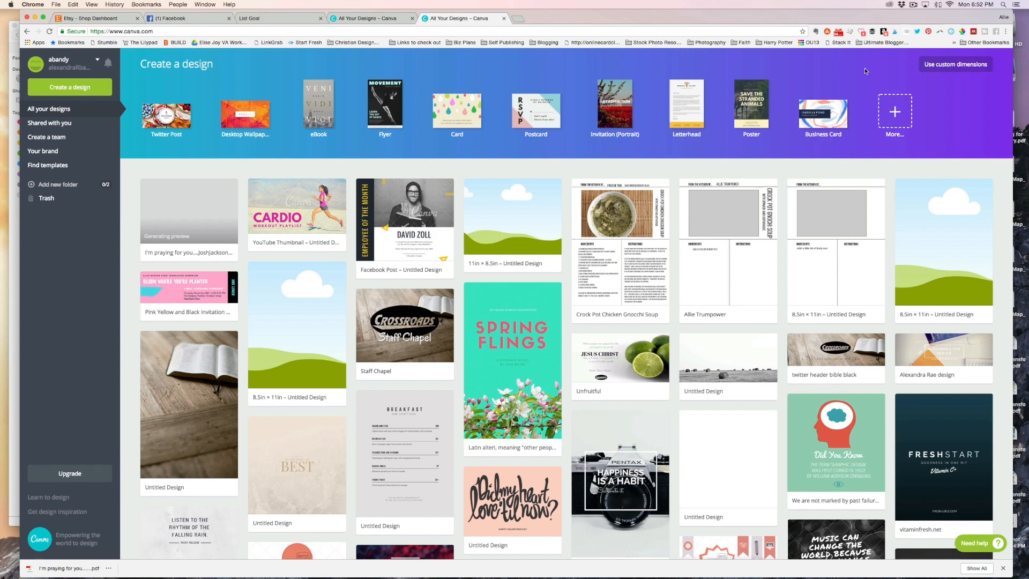
Create a custom design 11 in wide by 8.5 in high and apply the full-page single-image layout
click(954, 65)
click(614, 113)
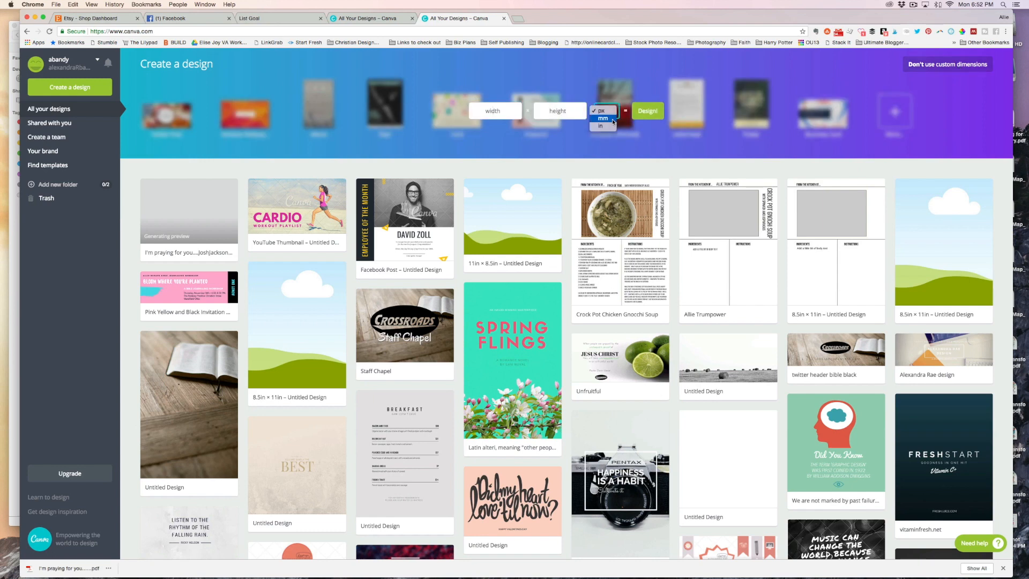
click(595, 122)
click(484, 114)
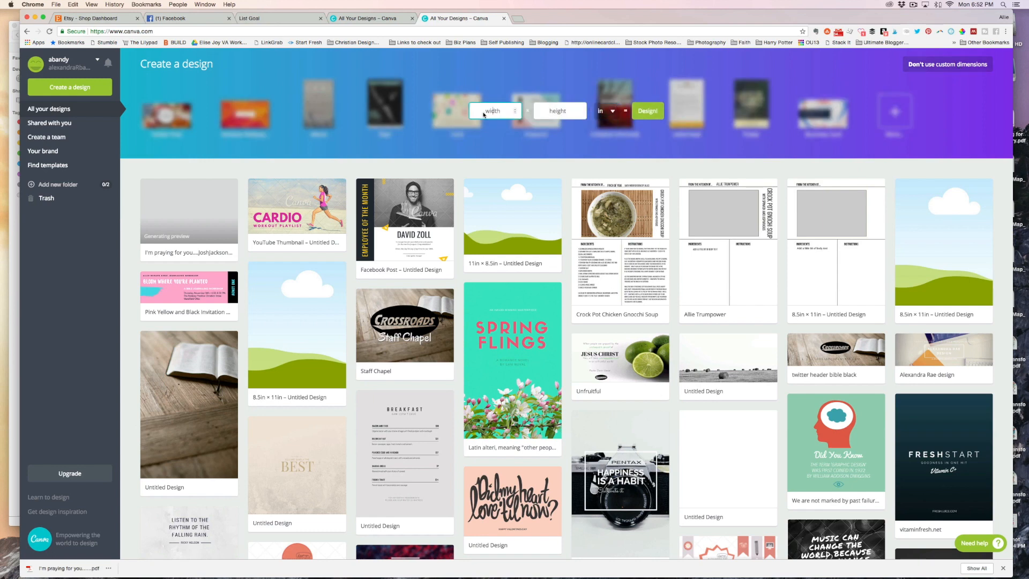
text(11)
key(Tab)
text(8.)
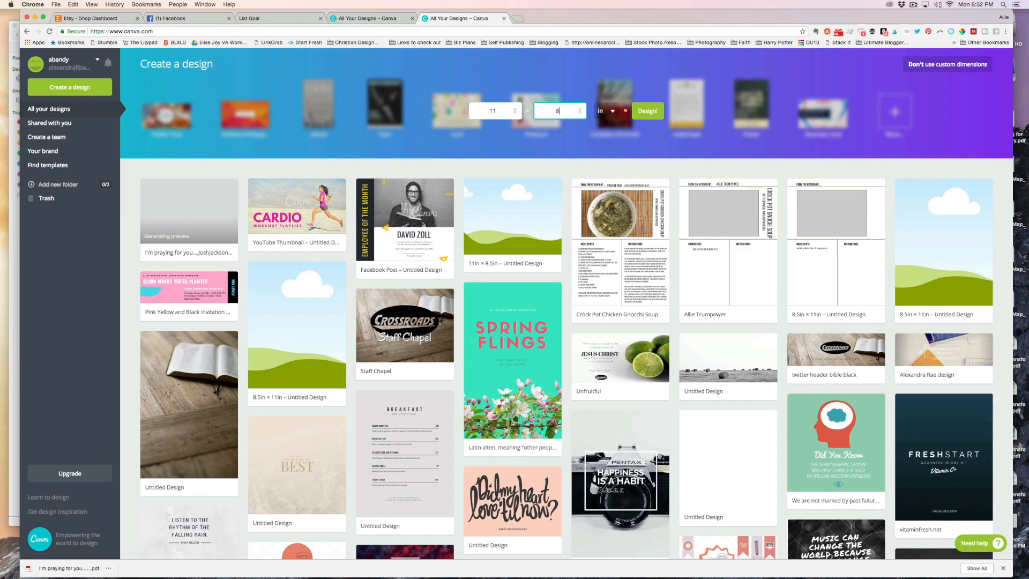
text(5)
click(648, 113)
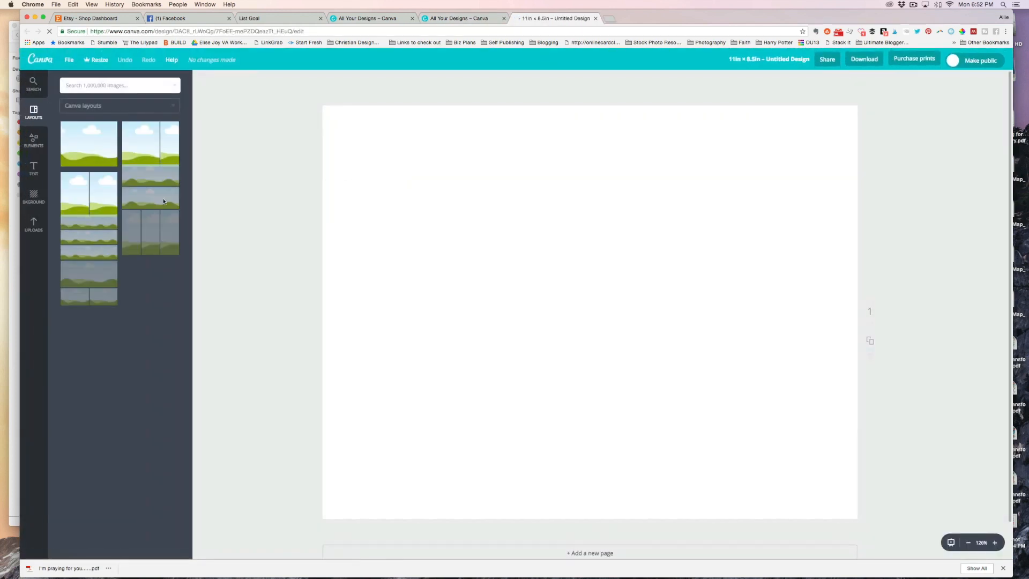
click(91, 142)
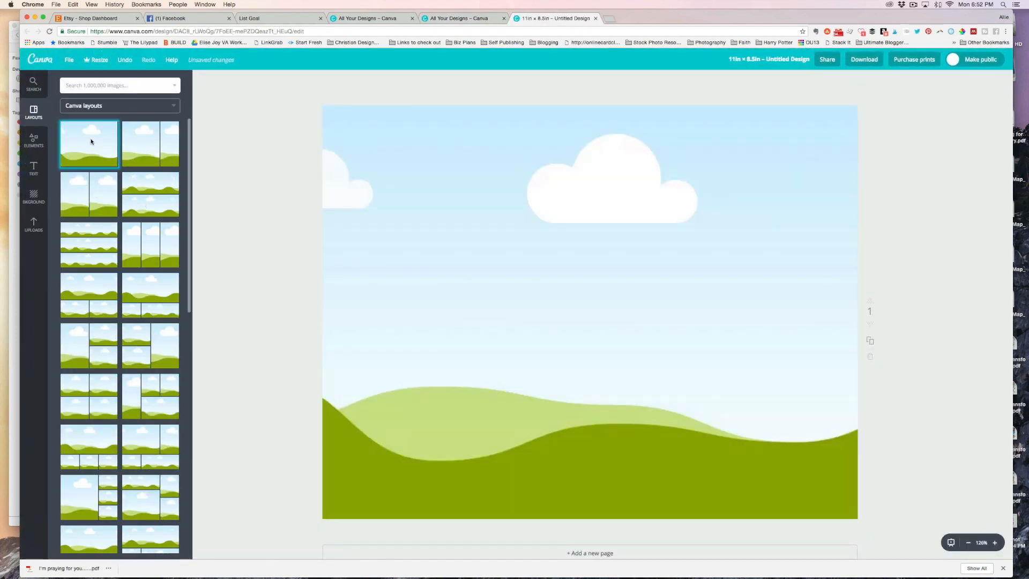
Upload the image AS-PrayerRequest-CreativeYou2.jpg from the AS Creative You Prayer Requests folder
click(34, 224)
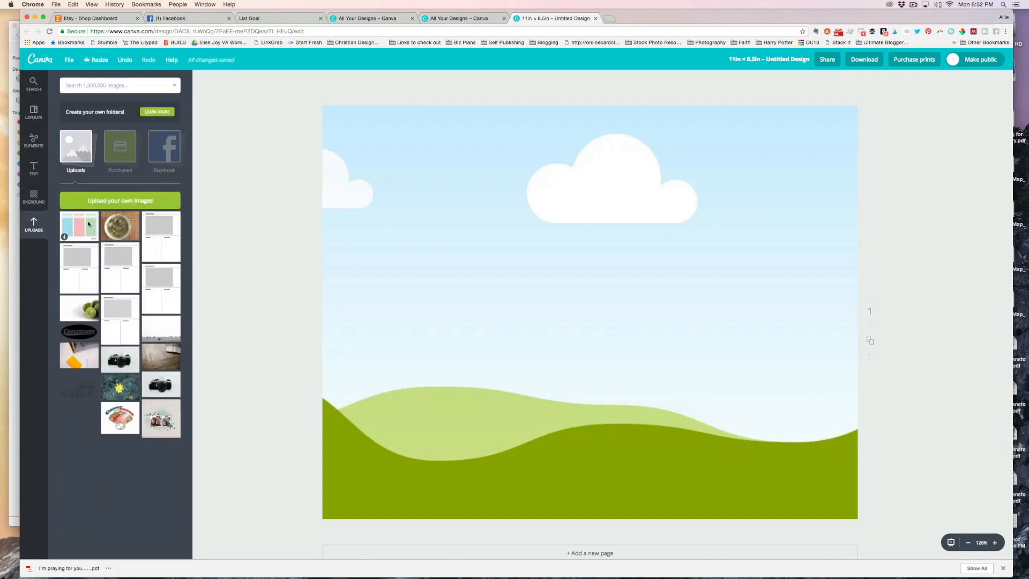
click(117, 198)
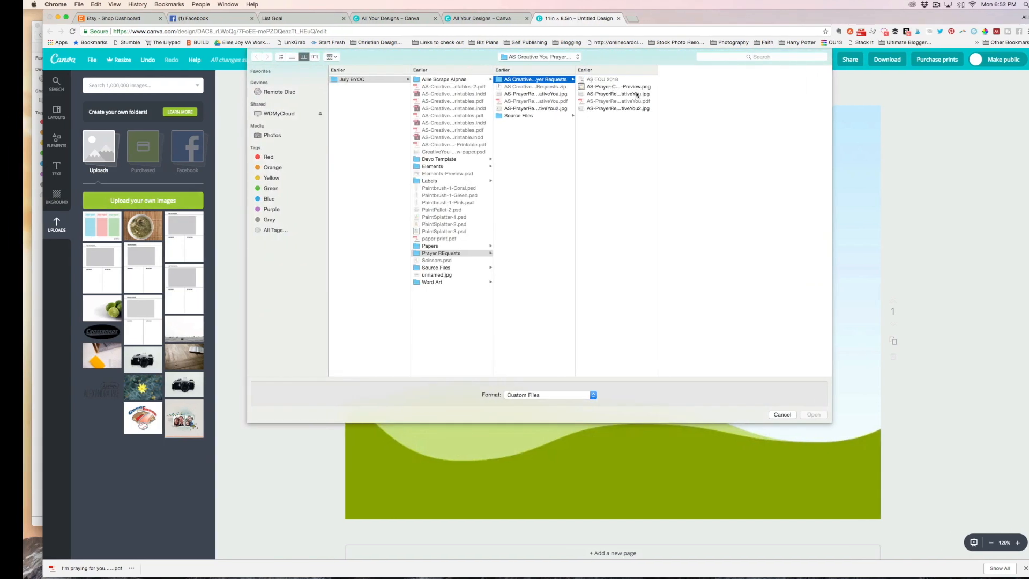
click(636, 95)
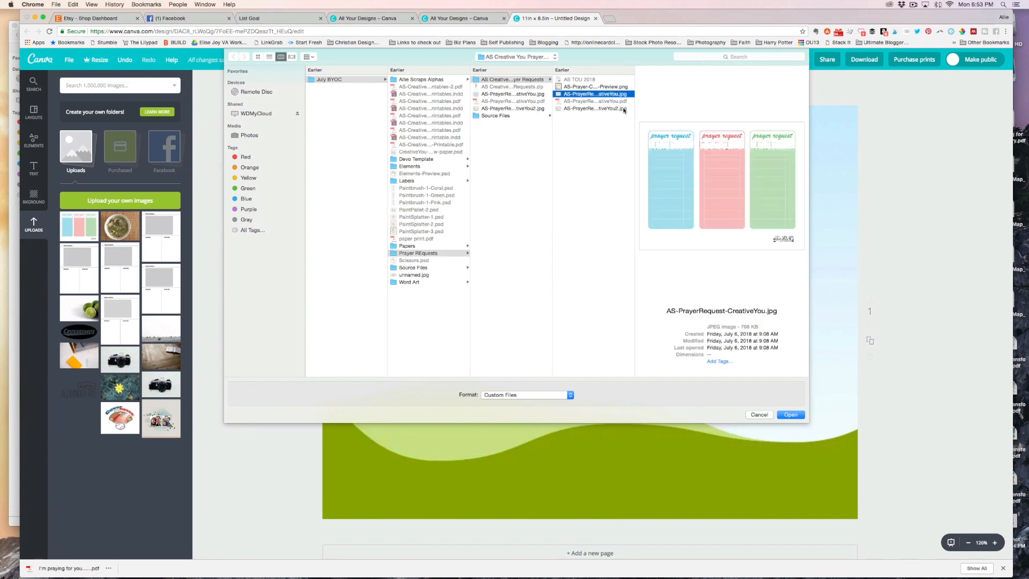
click(625, 109)
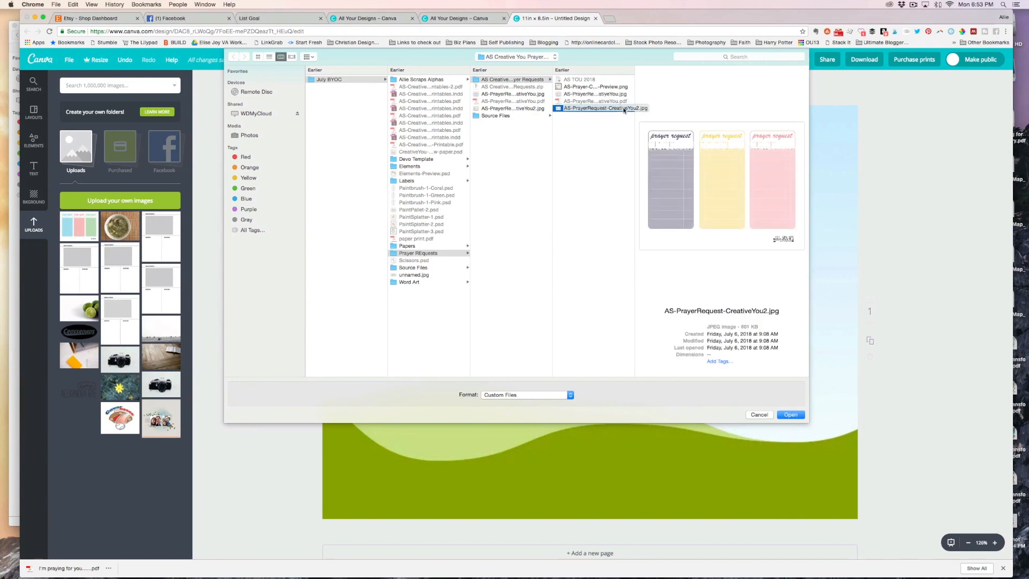
click(792, 415)
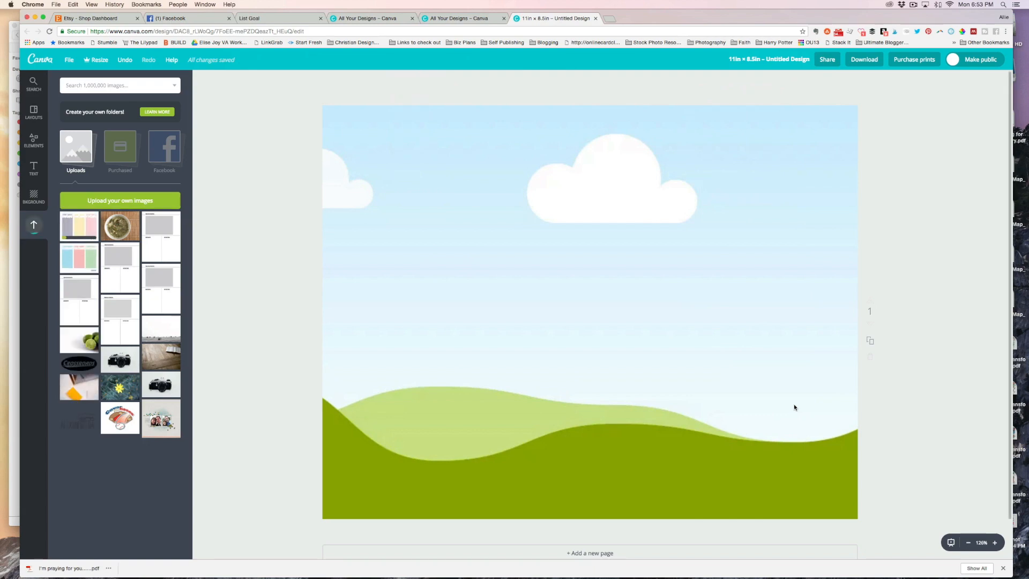
Place the uploaded blue, pink and green prayer request image on the page and enlarge it to fill the page
click(84, 255)
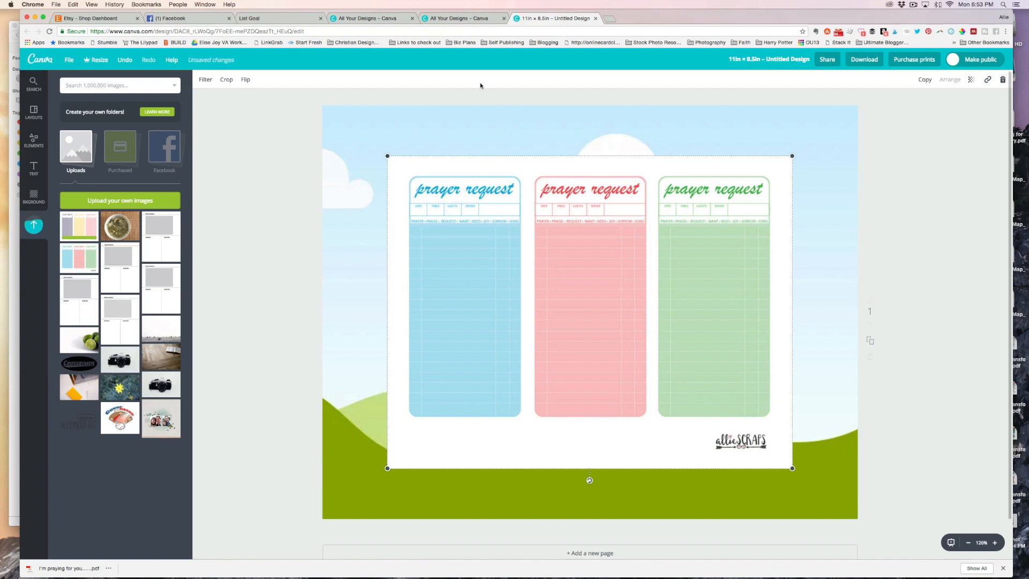
drag(793, 157, 852, 127)
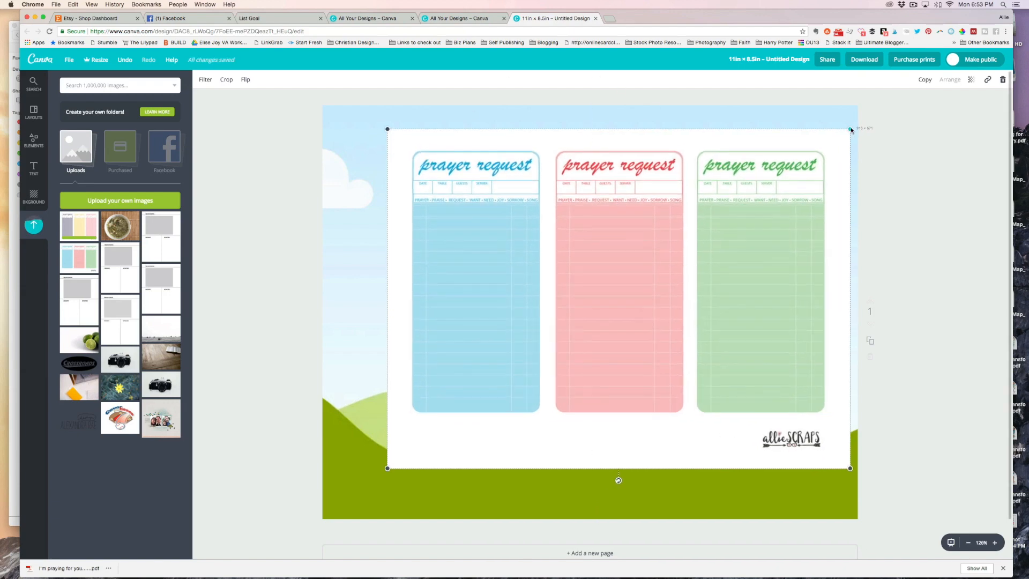
drag(387, 127, 324, 101)
drag(376, 119, 375, 180)
click(964, 337)
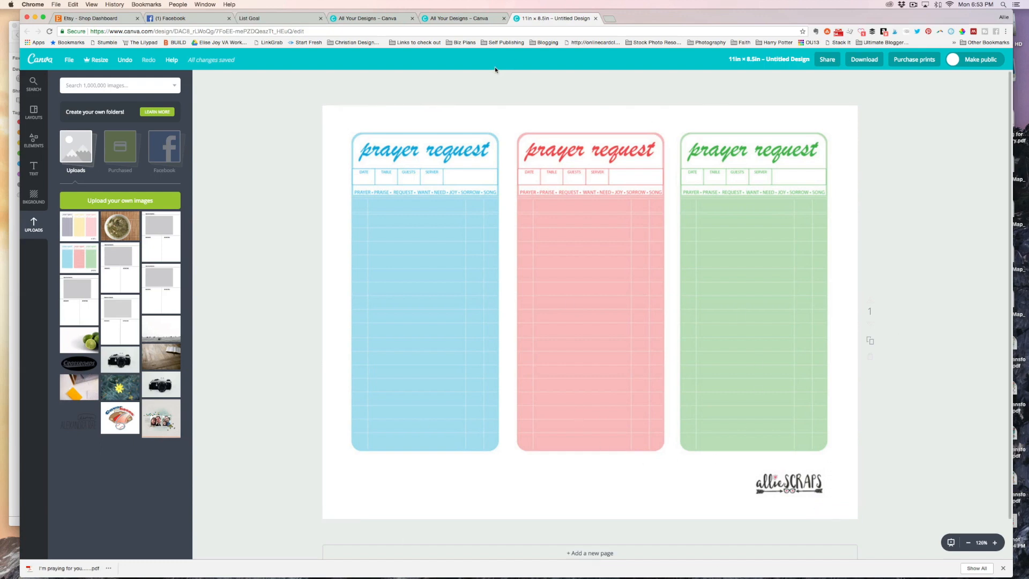
Add a body text box and move it to the first lines of the pink prayer request card
click(35, 170)
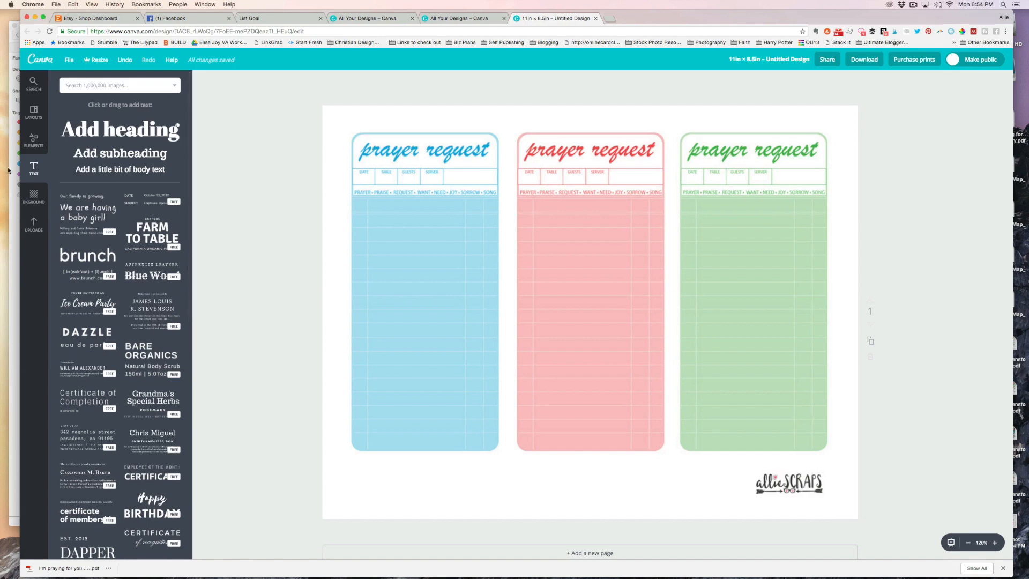
click(120, 170)
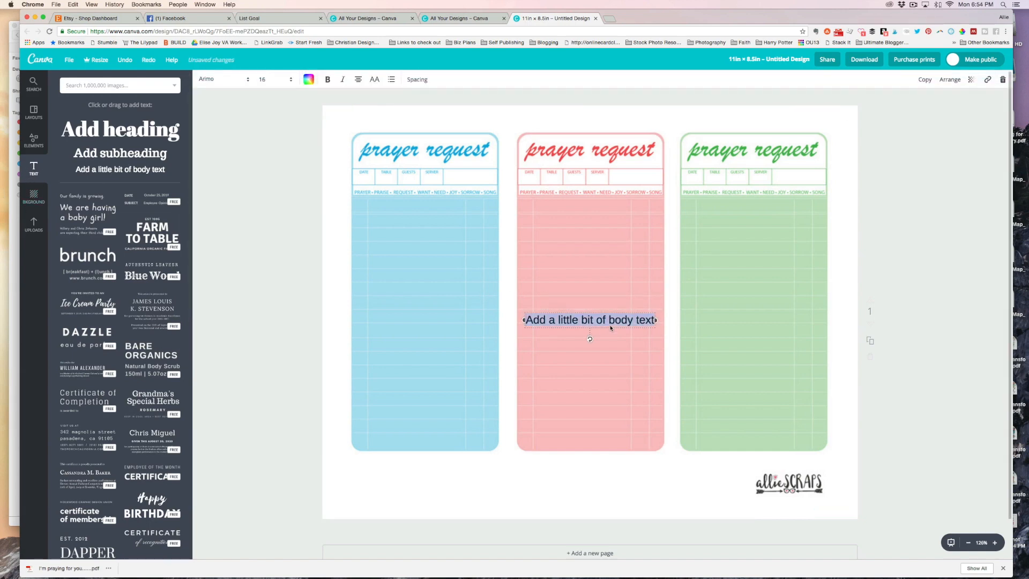
drag(593, 333, 592, 216)
click(653, 215)
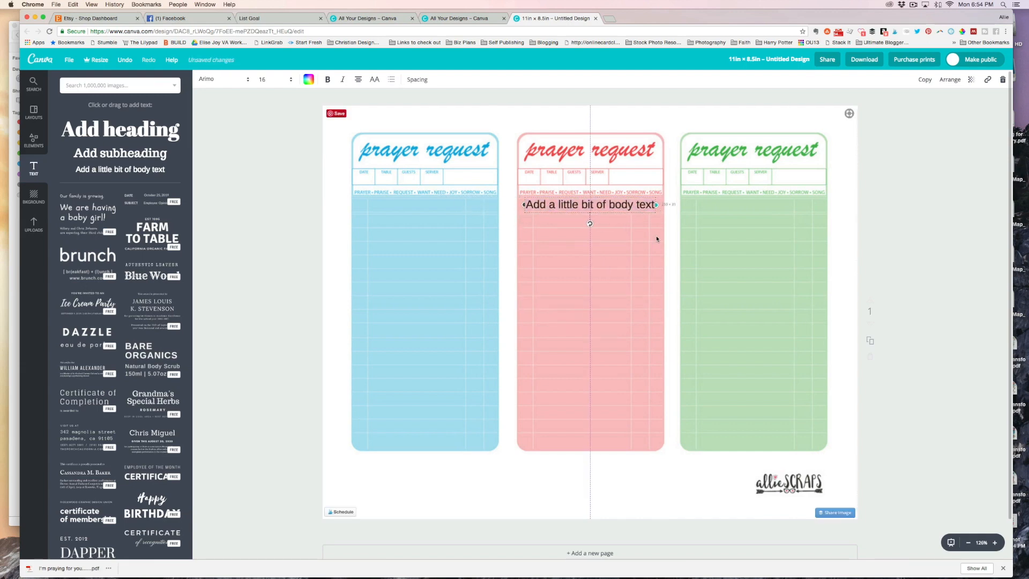
click(652, 214)
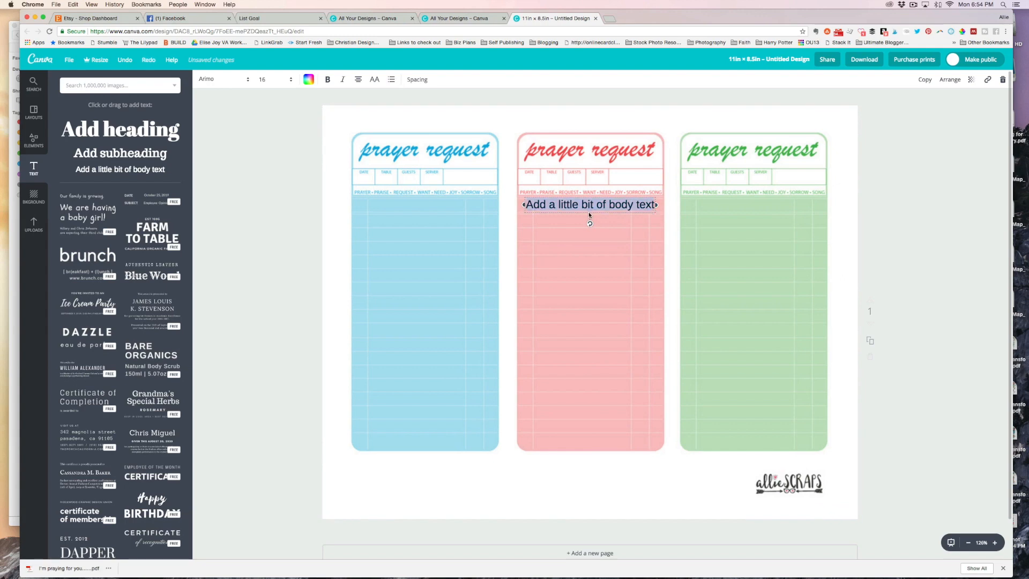
Replace the placeholder text on the pink card with "Praying for you:" followed by four first names on separate lines
click(539, 213)
text(sa)
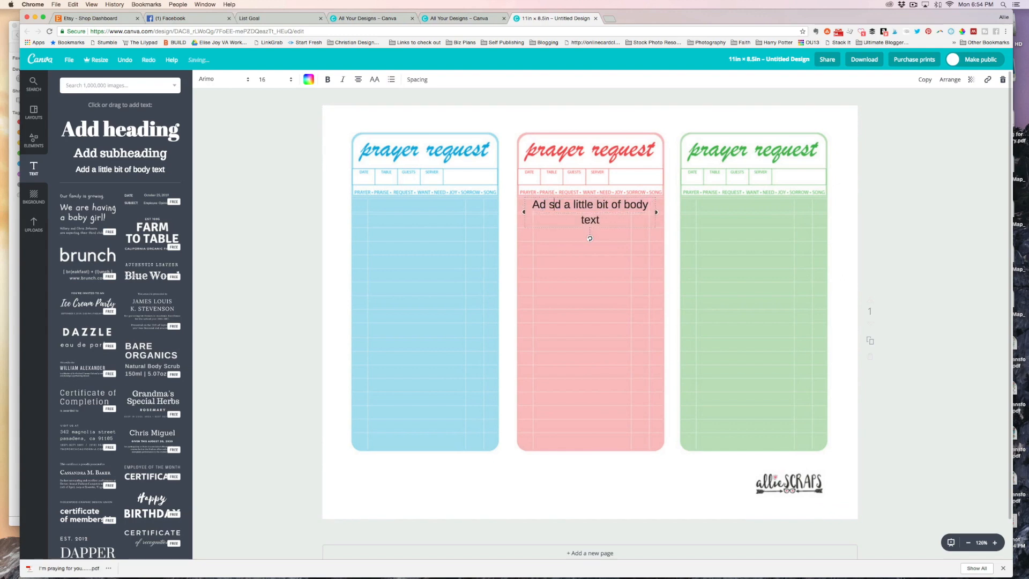
key(super+a)
text(P)
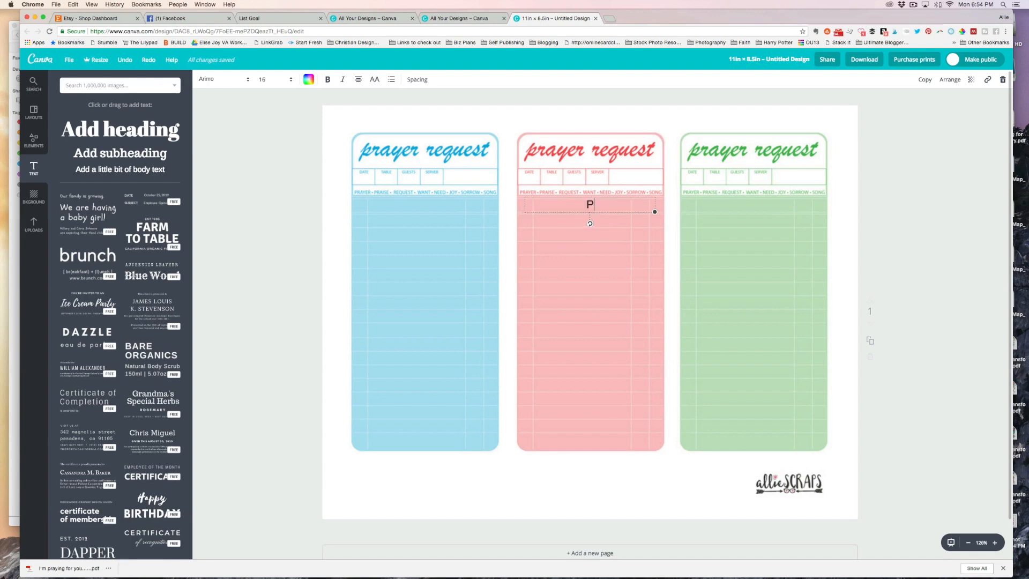
text(raying for you:)
key(Return)
text(Jimmy)
key(Return)
text(Ho)
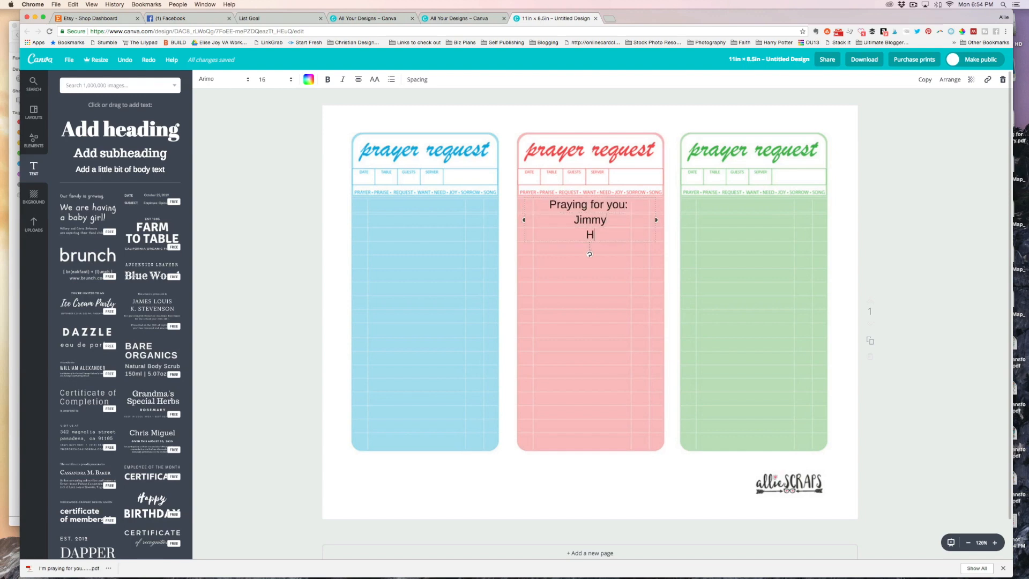
key(BackSpace)
key(BackSpace)
text(Jou)
key(BackSpace)
text(hnny)
key(Return)
text(Bob)
key(Return)
text(Bll)
key(BackSpace)
key(BackSpace)
key(BackSpace)
text(ill)
click(574, 193)
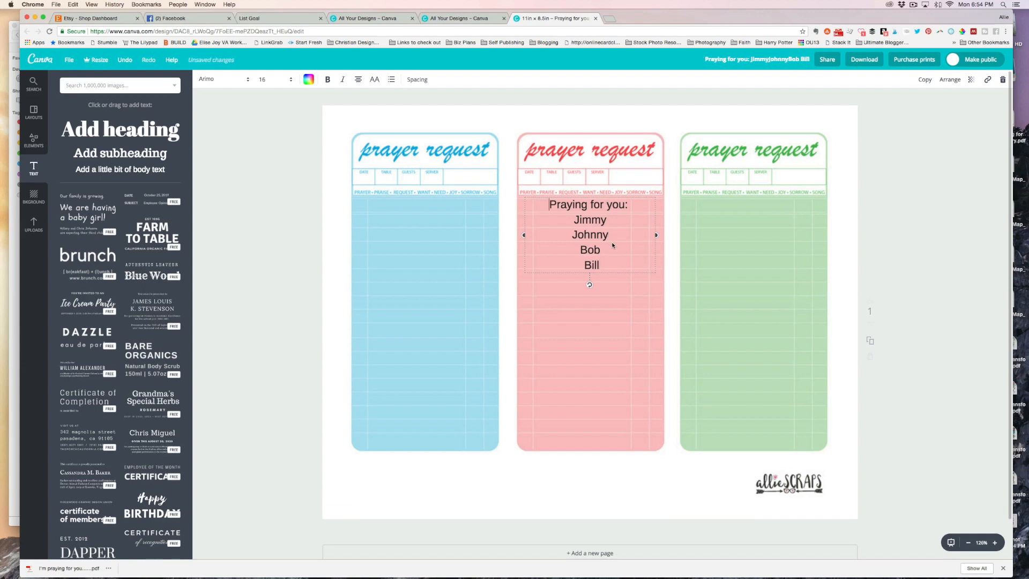
drag(585, 249, 623, 222)
click(619, 252)
scroll(409, 121, down, 1)
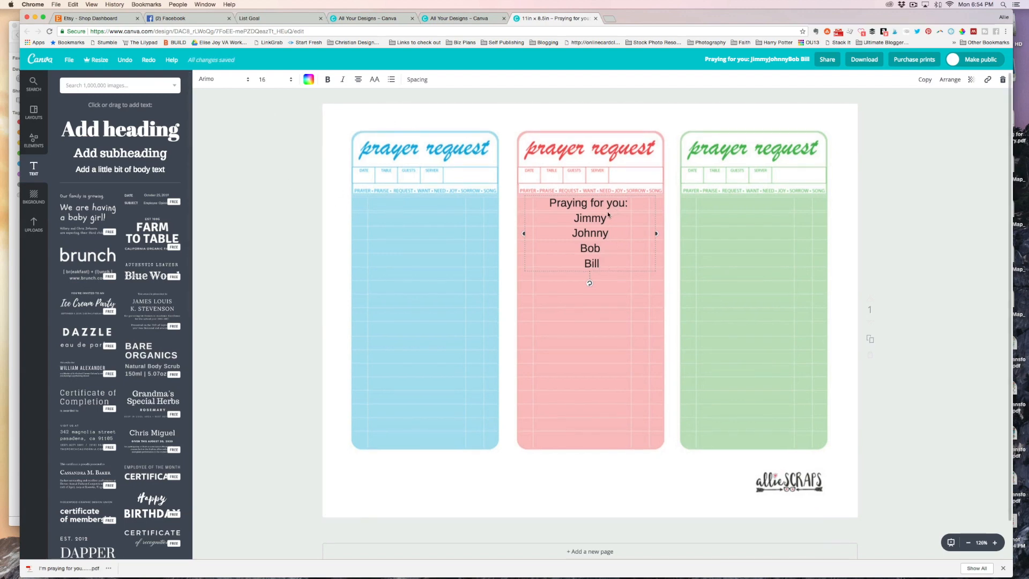
Add two body text boxes to the upper part of the green card, one below the other
drag(108, 168, 726, 202)
drag(134, 171, 770, 235)
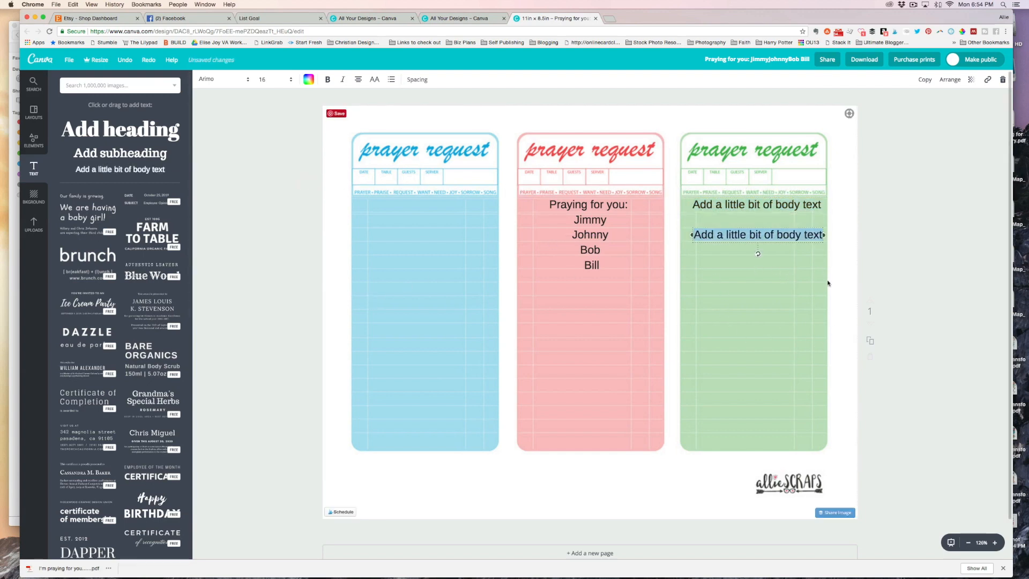
Change the font of the lower text box on the green card to Archivo Black
click(744, 255)
click(733, 236)
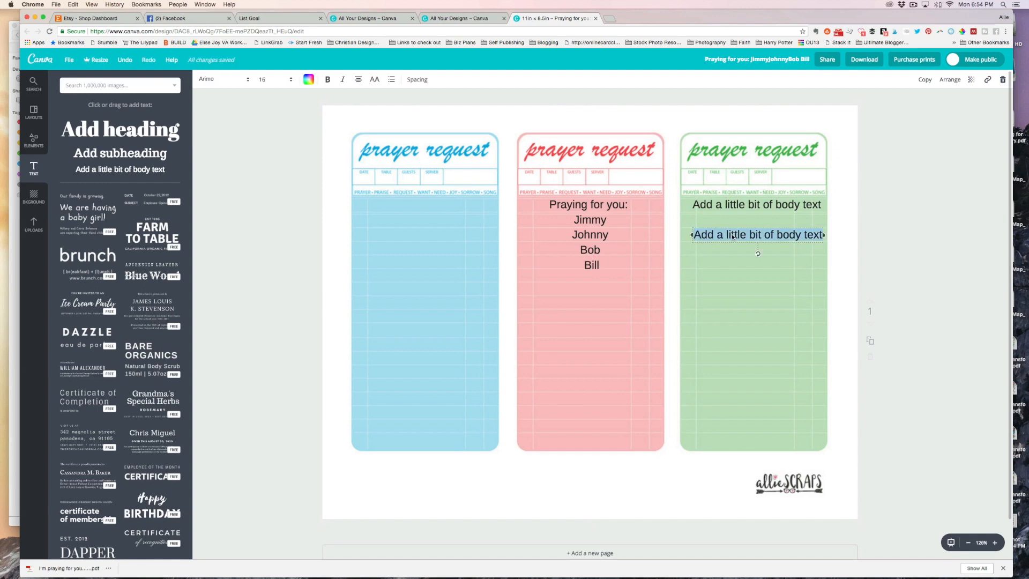
click(222, 80)
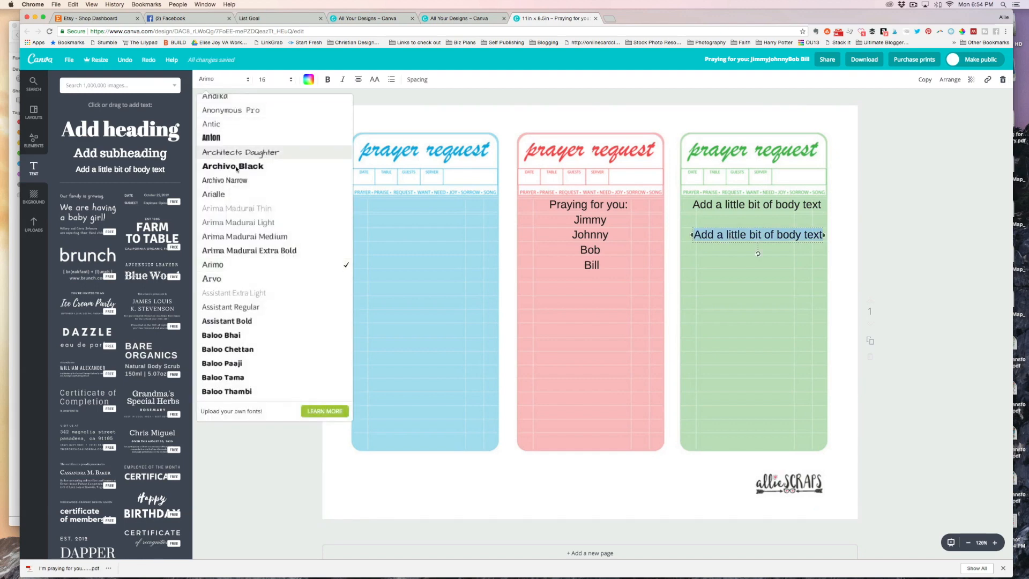
click(230, 167)
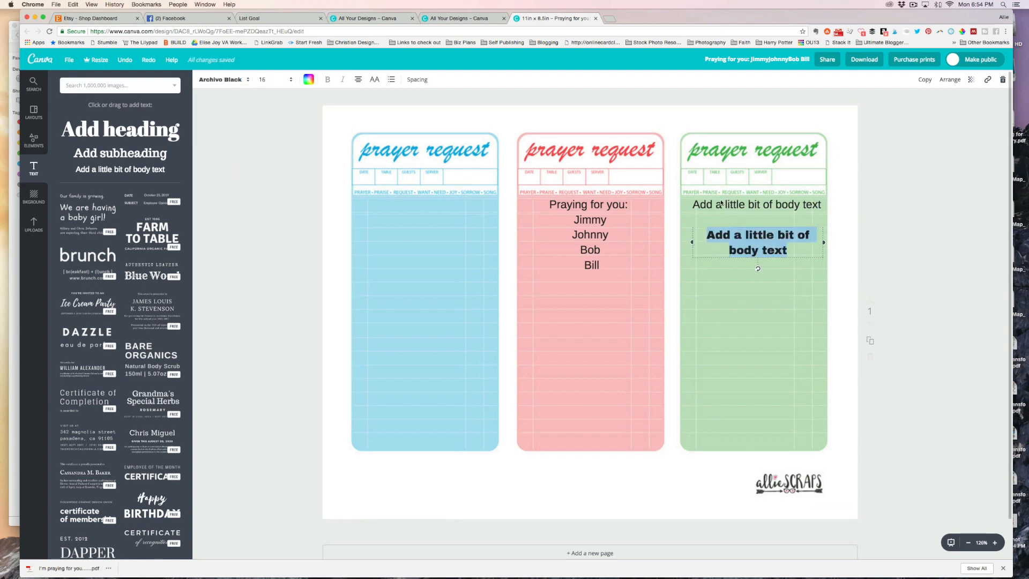
Set the font size of the upper text box on the green card to 28
click(740, 207)
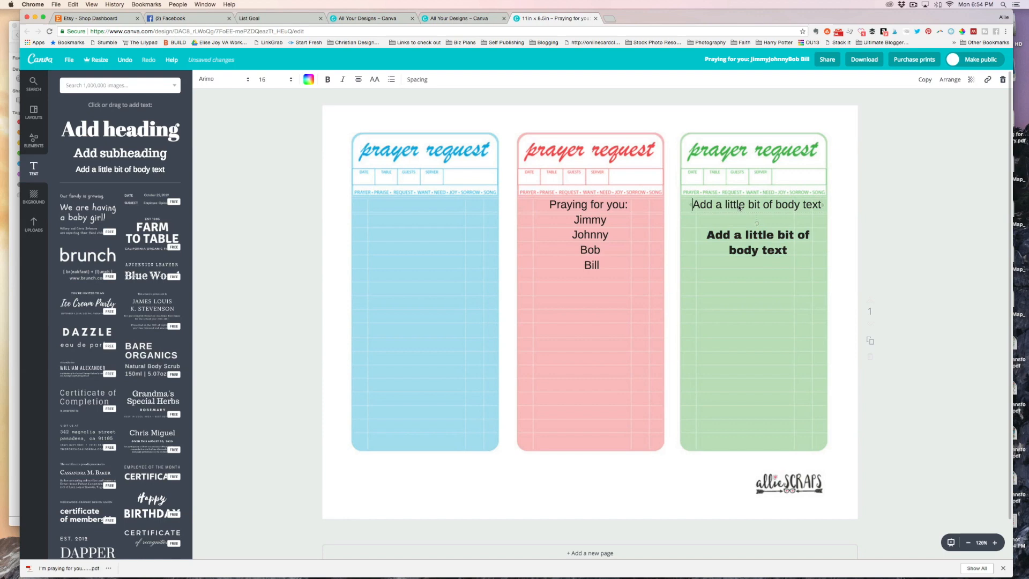
click(284, 83)
click(263, 209)
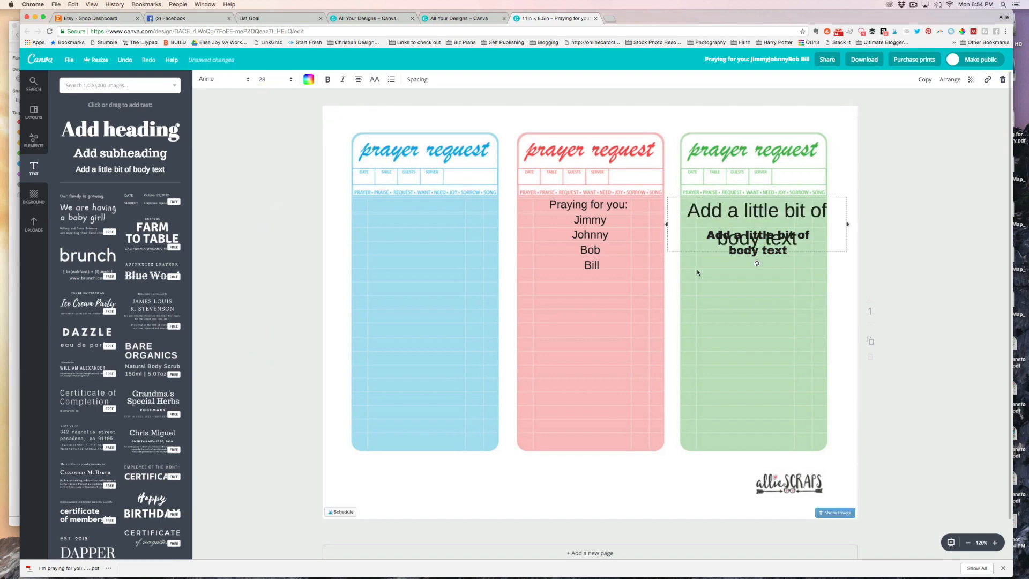
click(698, 273)
Select all the text on the pink card and colour it purple from the default palette
double_click(600, 204)
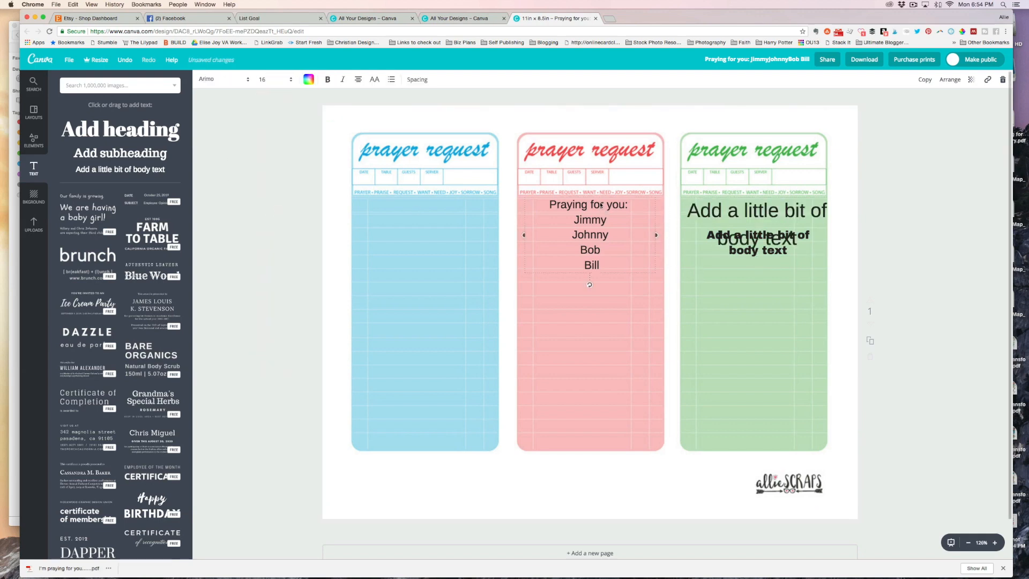
drag(621, 257, 518, 186)
drag(613, 262, 520, 192)
key(ctrl+a)
click(308, 79)
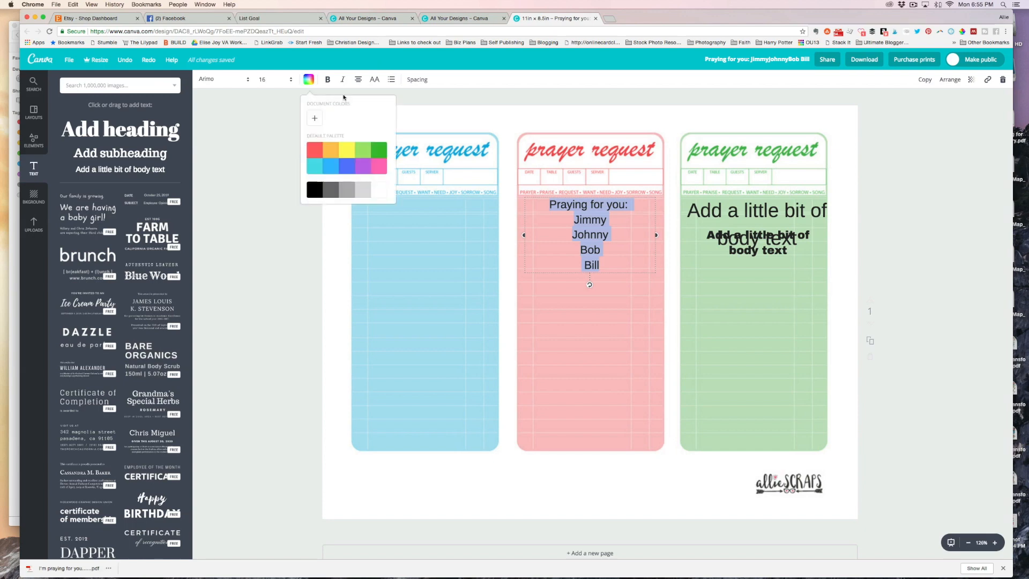
click(363, 166)
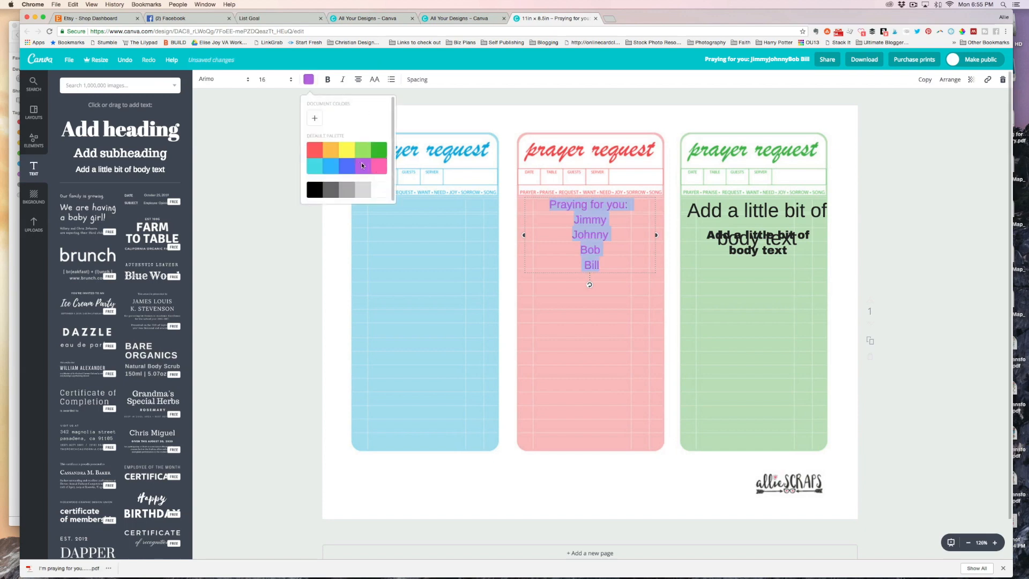
Move the larger body text box from the green card onto the upper part of the blue card
click(582, 140)
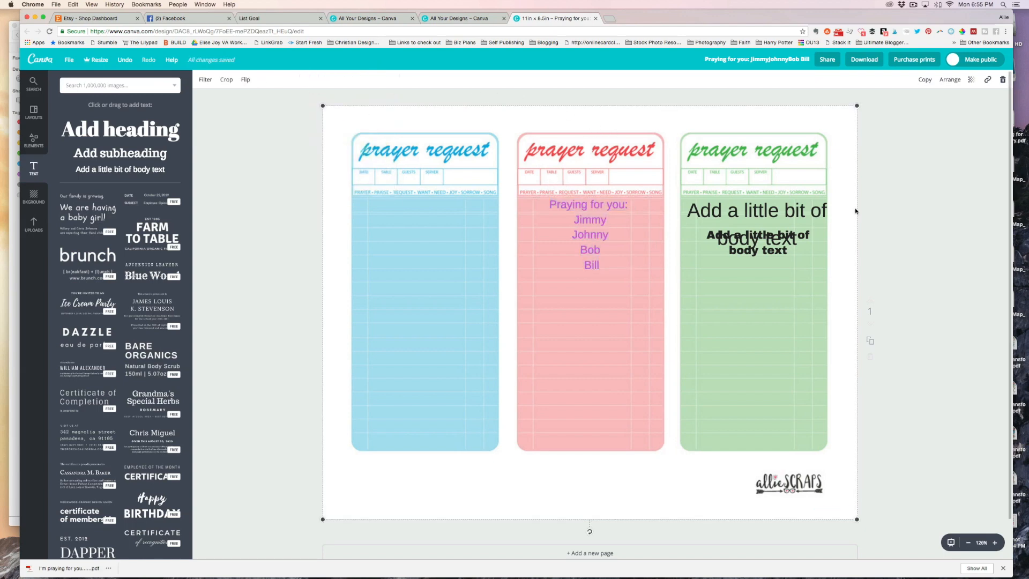
click(784, 241)
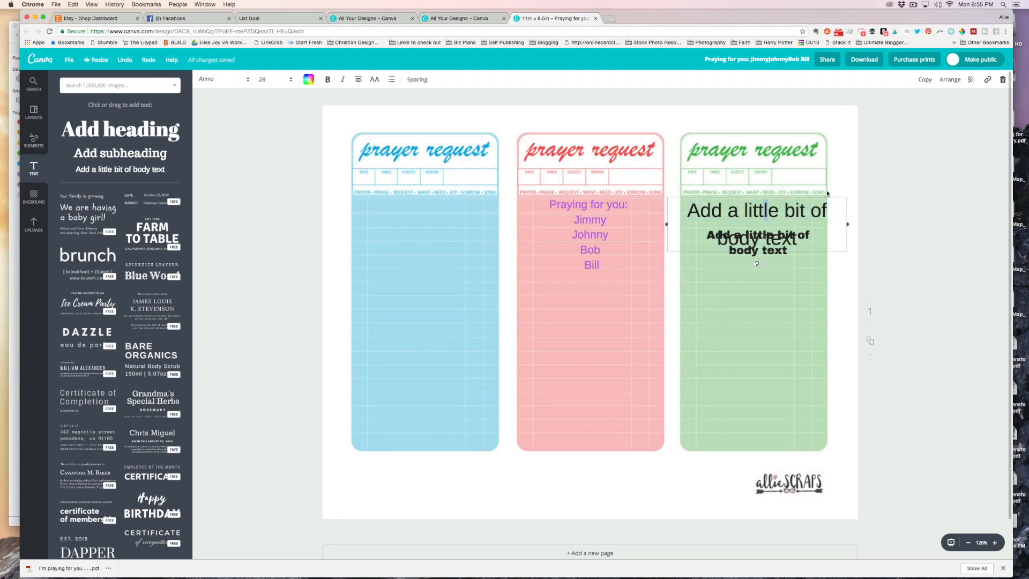
drag(829, 200, 496, 203)
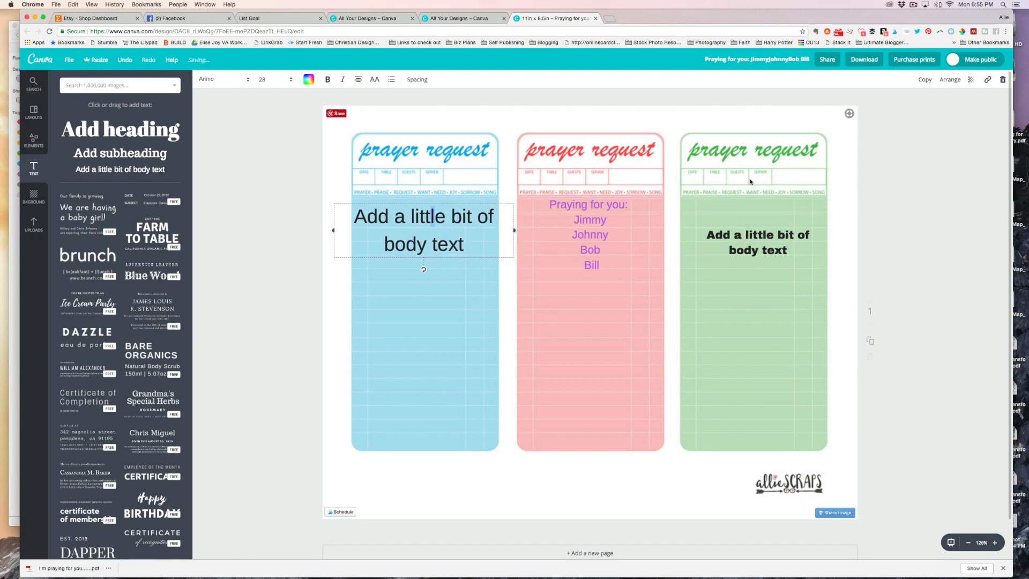
Download the design as a PDF - Print file without crop marks and save it to the Desktop under the suggested name
click(875, 61)
click(867, 109)
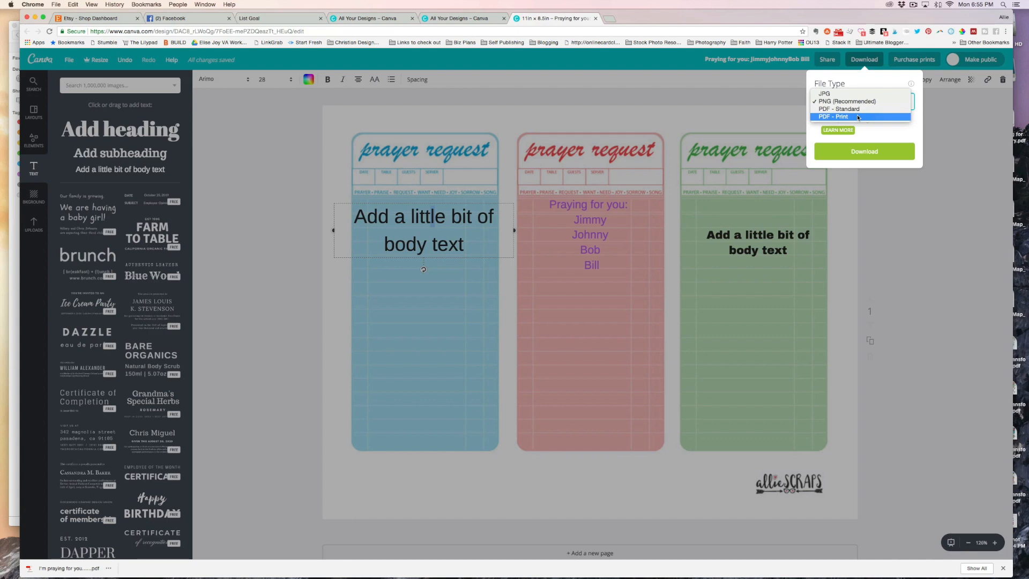
click(858, 116)
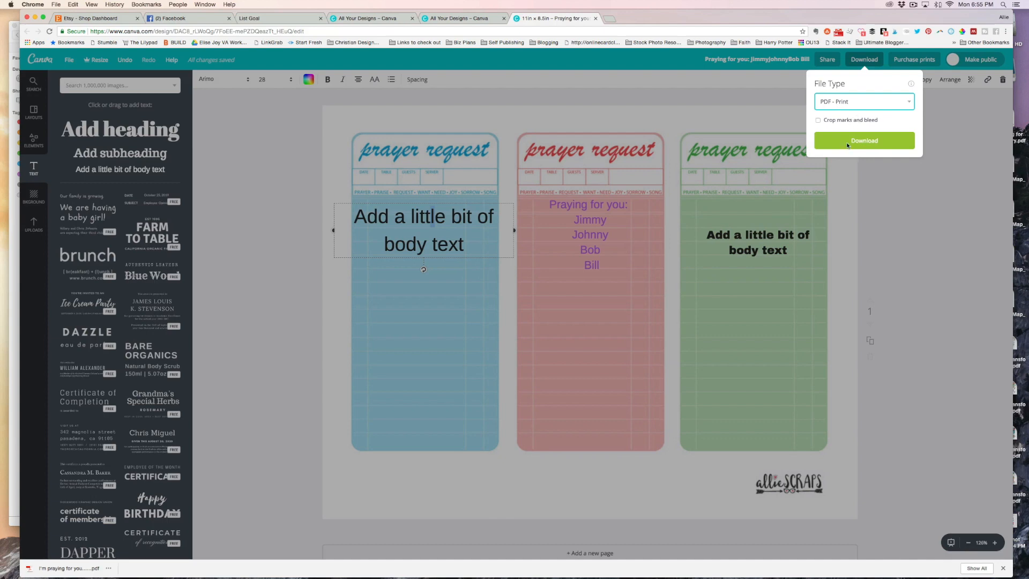
click(846, 141)
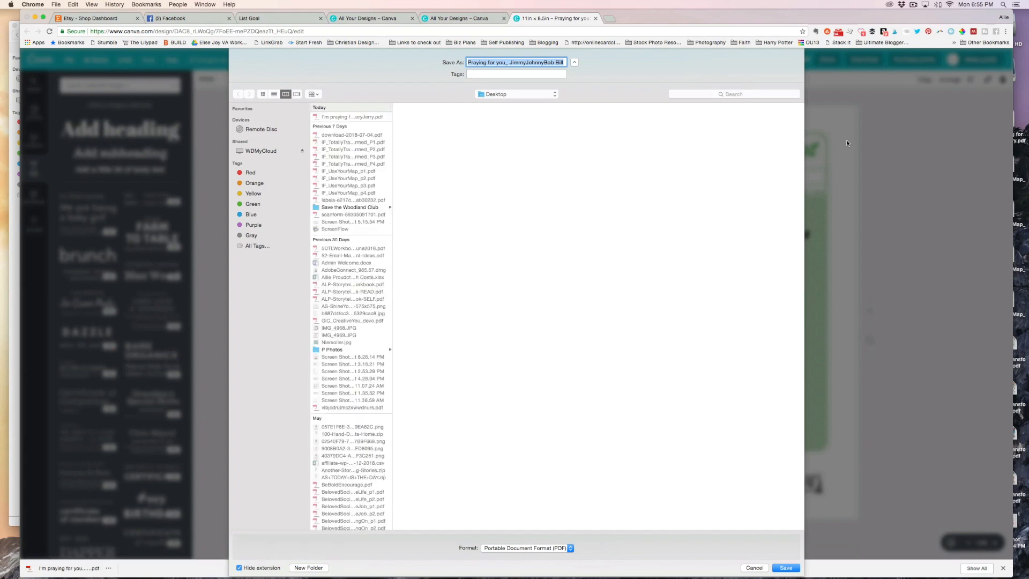
key(Return)
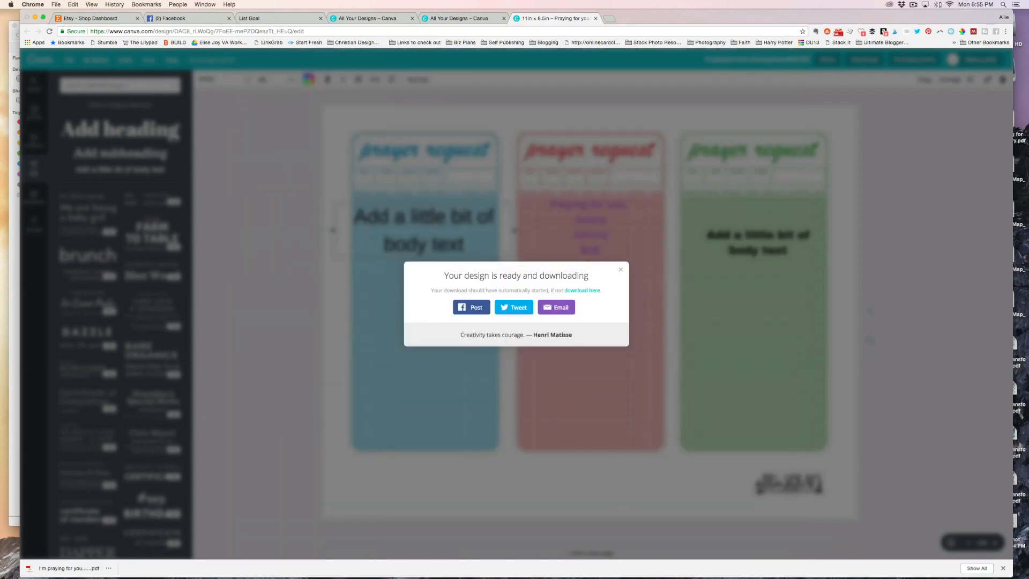